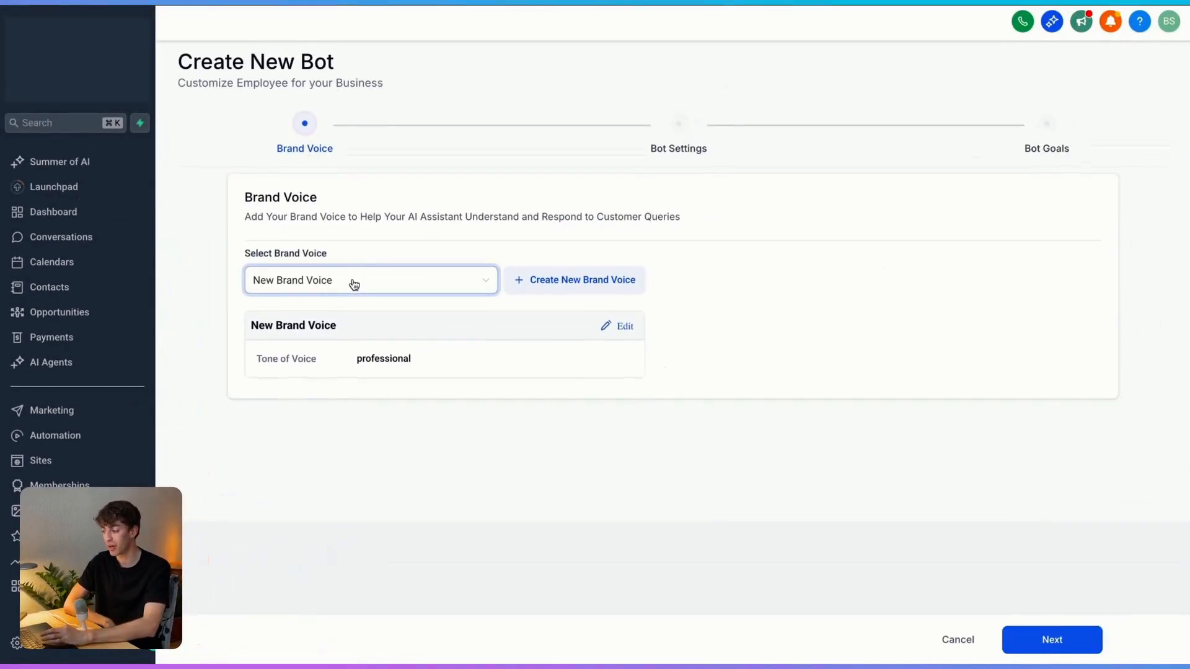
Step: Start a new brand voice, then discard the empty brand form unsaved
{"action": "left_click", "coordinate": [558, 282]}
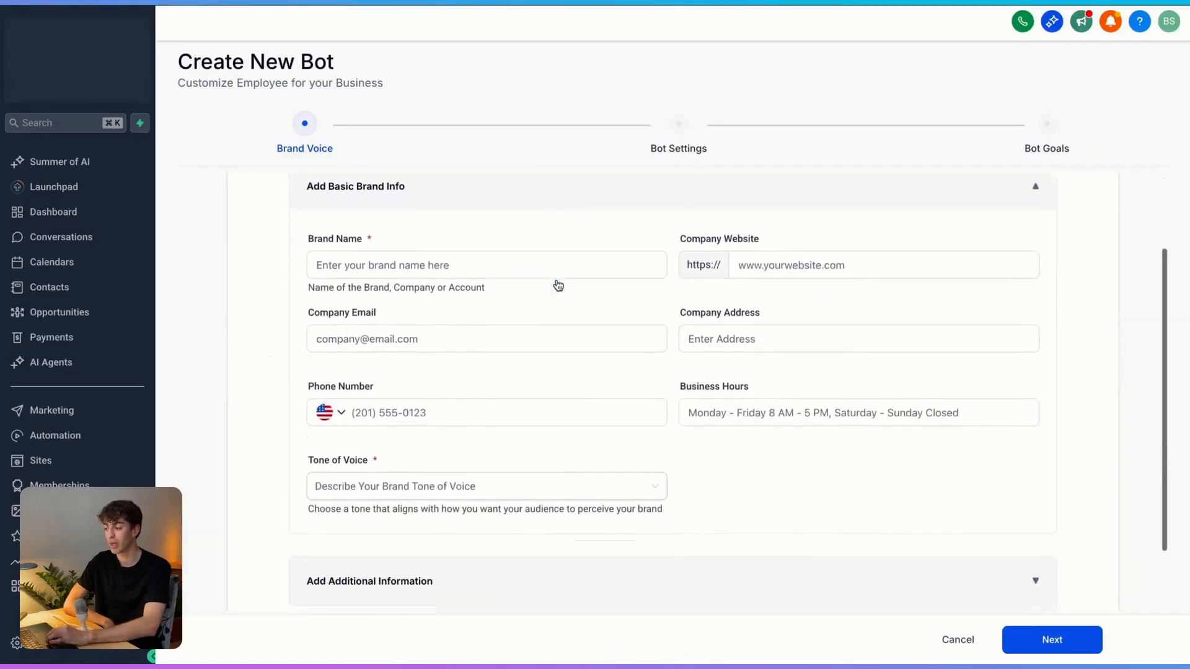
{"action": "left_click", "coordinate": [471, 240]}
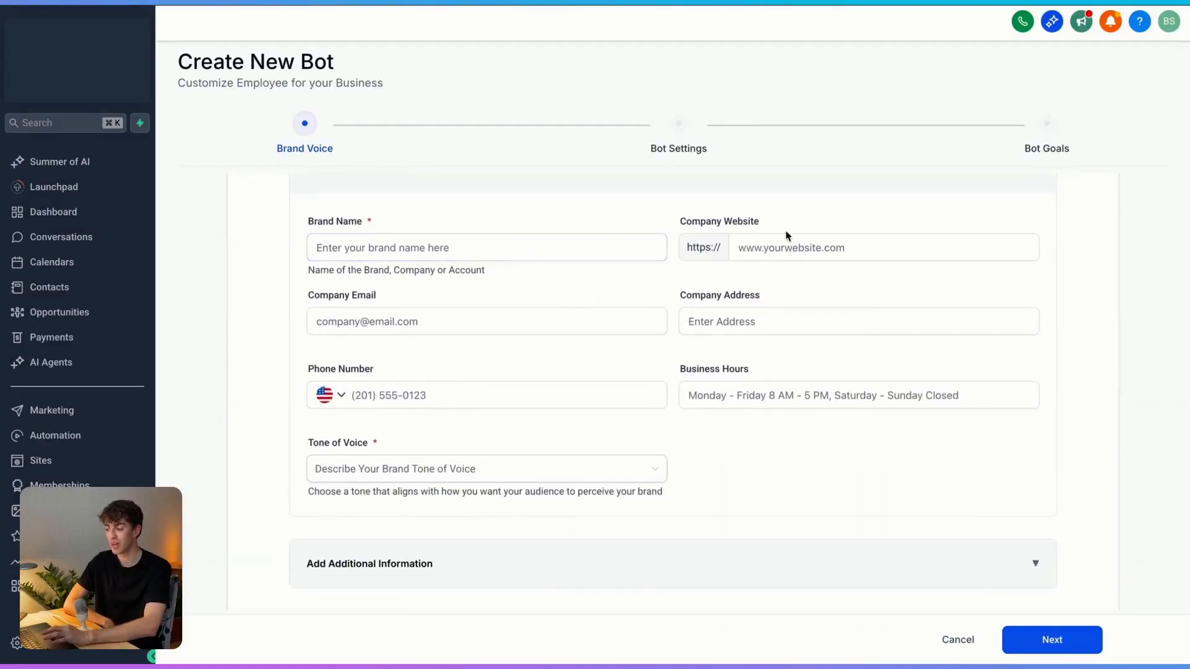
{"action": "scroll", "coordinate": [692, 397], "scroll_direction": "up", "scroll_amount": 1}
{"action": "scroll", "coordinate": [691, 396], "scroll_direction": "down", "scroll_amount": 1}
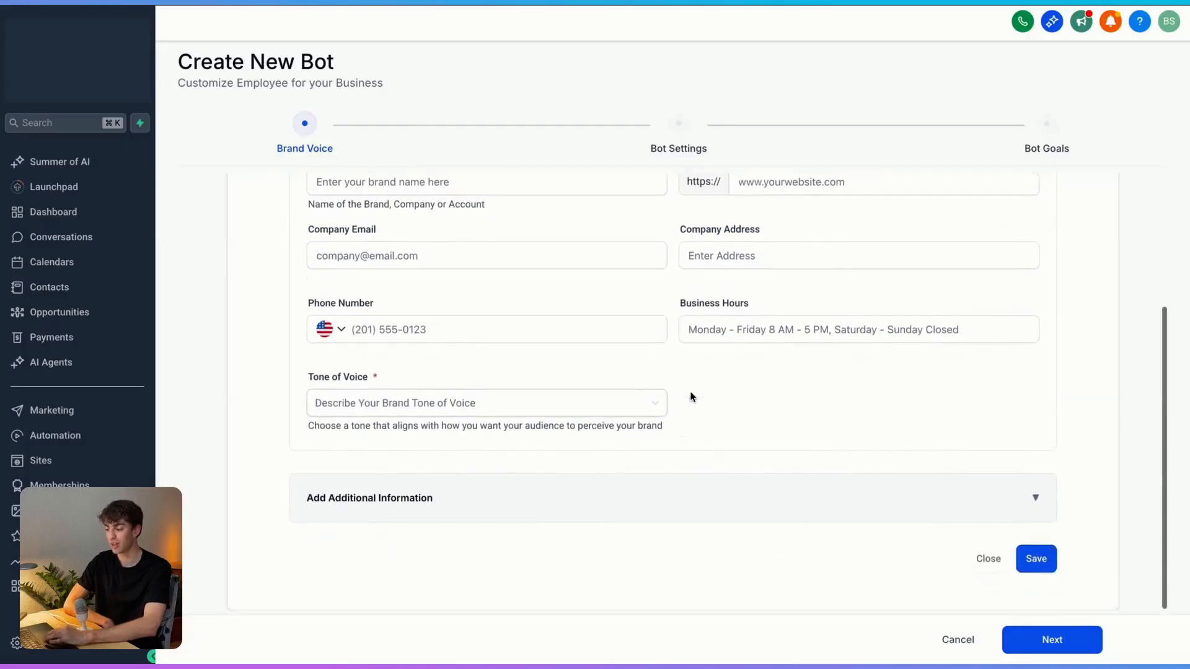
{"action": "left_click", "coordinate": [1033, 557]}
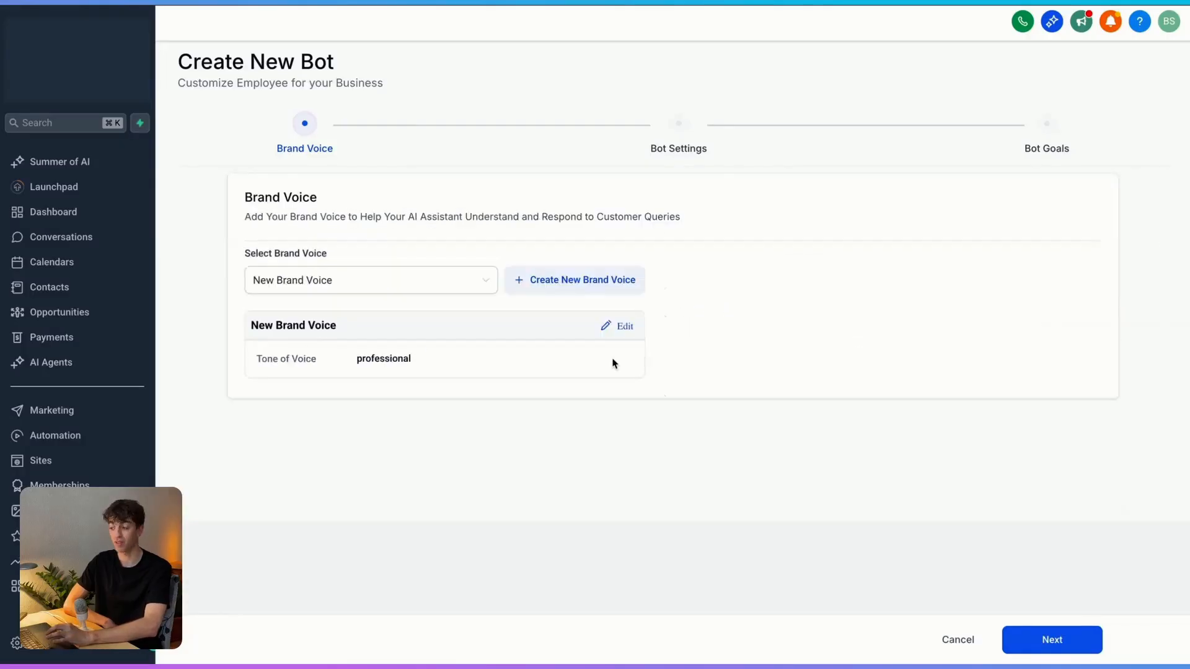
Step: Select the Highlevel brand voice and open its details with additional information expanded
{"action": "left_click", "coordinate": [457, 288]}
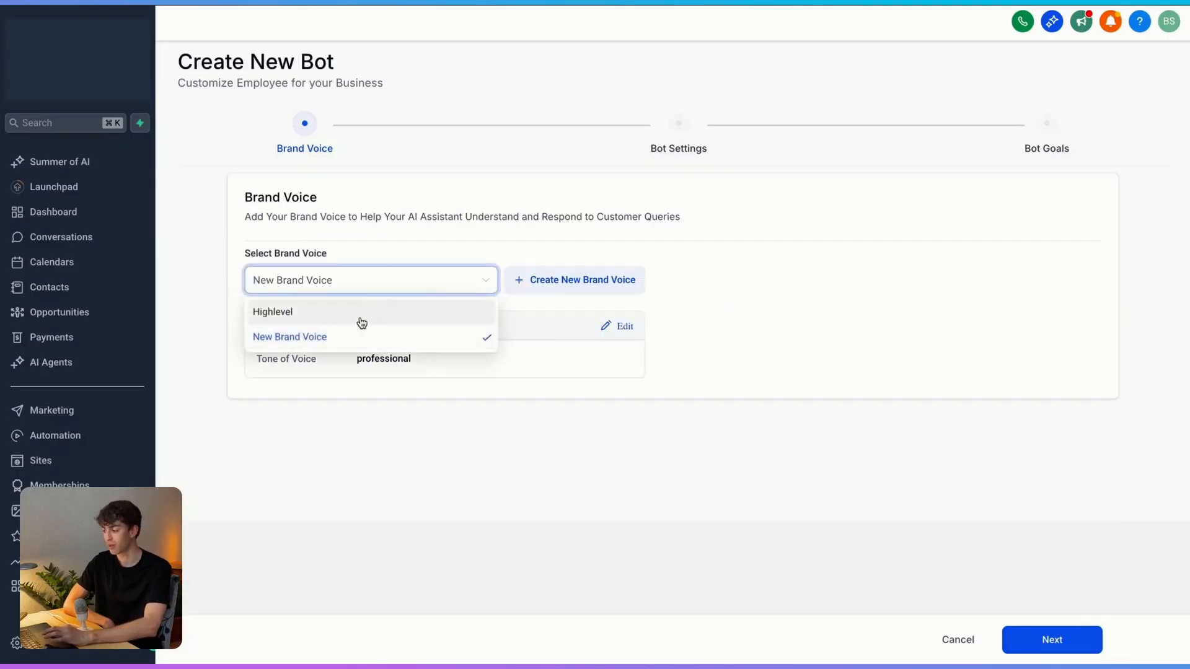
{"action": "left_click", "coordinate": [352, 322]}
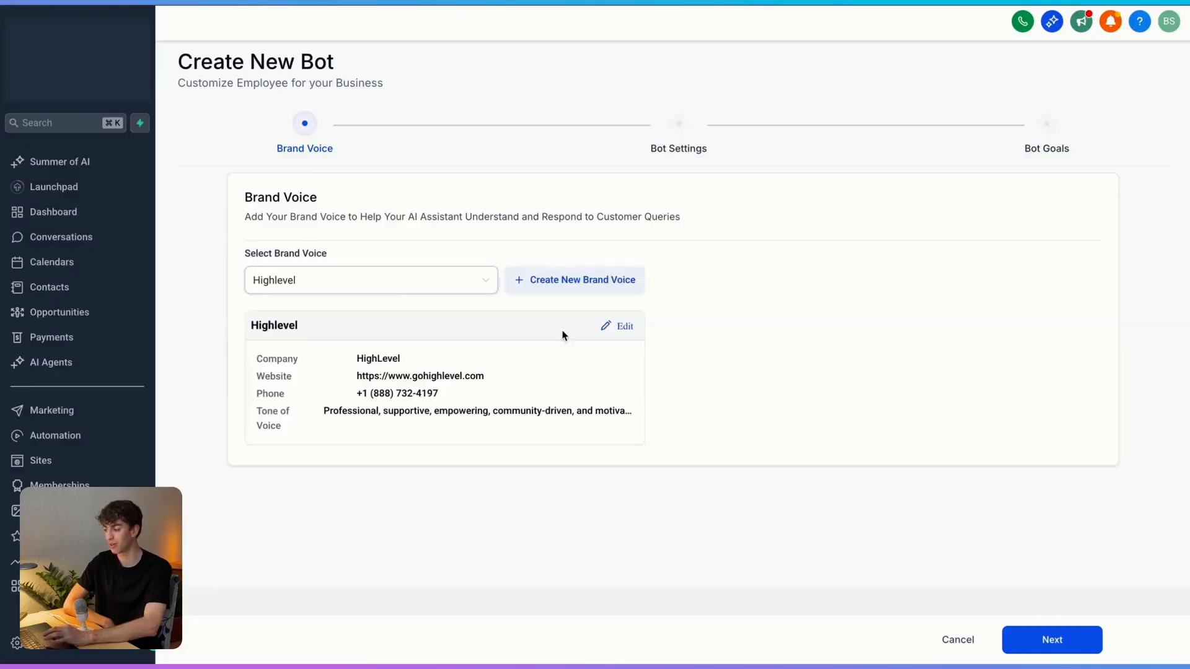
{"action": "left_click", "coordinate": [622, 331]}
{"action": "scroll", "coordinate": [653, 401], "scroll_direction": "down", "scroll_amount": 3}
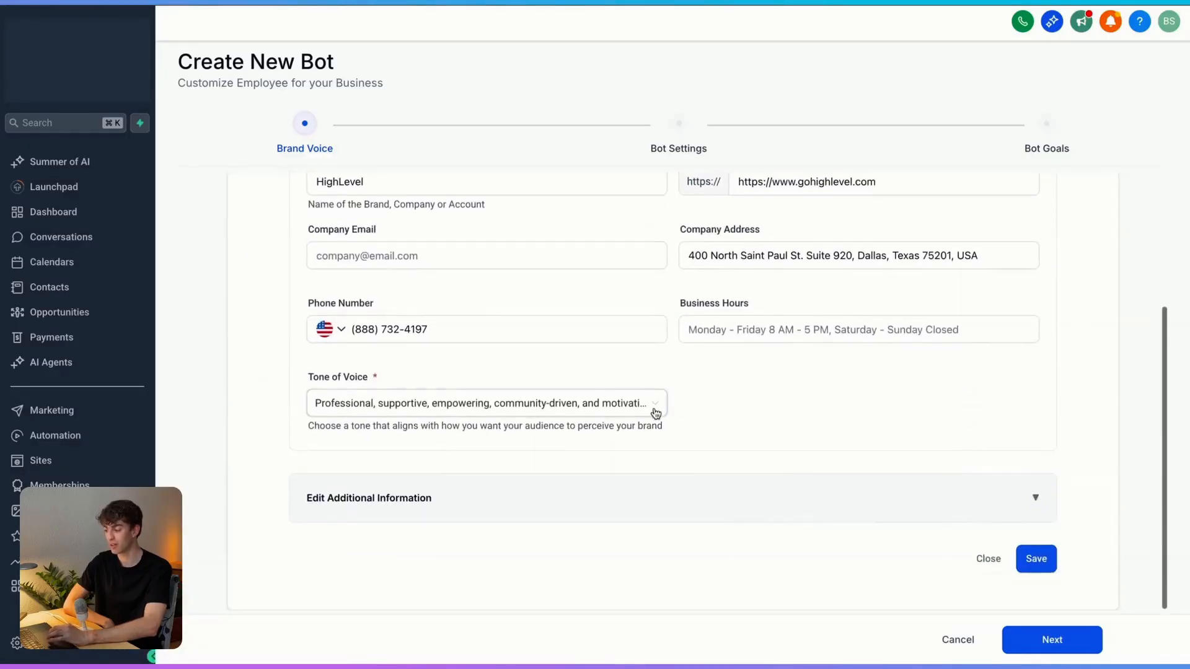
{"action": "left_click", "coordinate": [681, 499]}
{"action": "scroll", "coordinate": [680, 503], "scroll_direction": "down", "scroll_amount": 7}
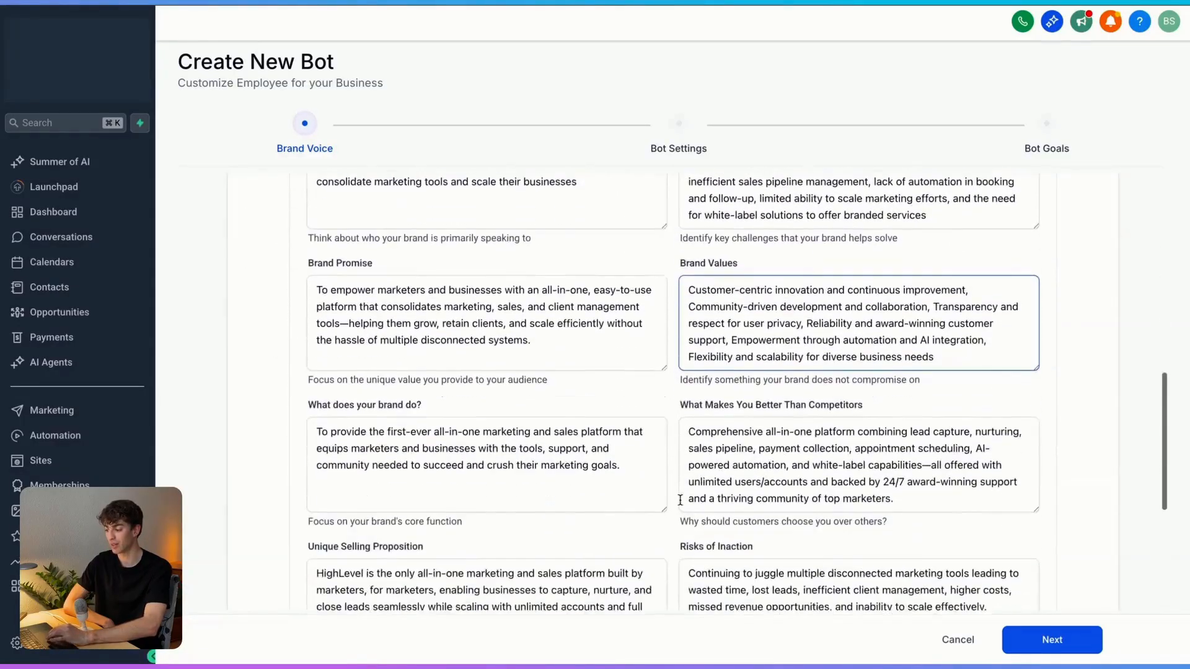
Step: Advance to Bot Settings and rename the bot to 'Bens Main Test'
{"action": "left_click", "coordinate": [1054, 640]}
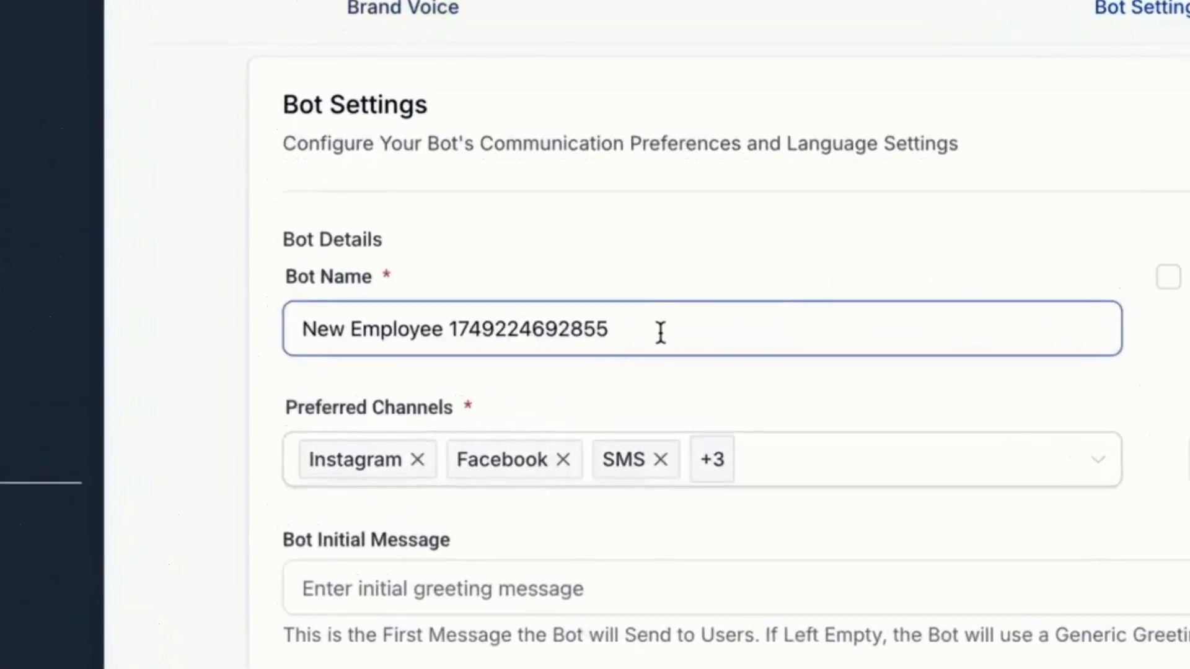
{"action": "triple_click", "coordinate": [659, 334]}
{"action": "type", "text": "Bens Main Test"}
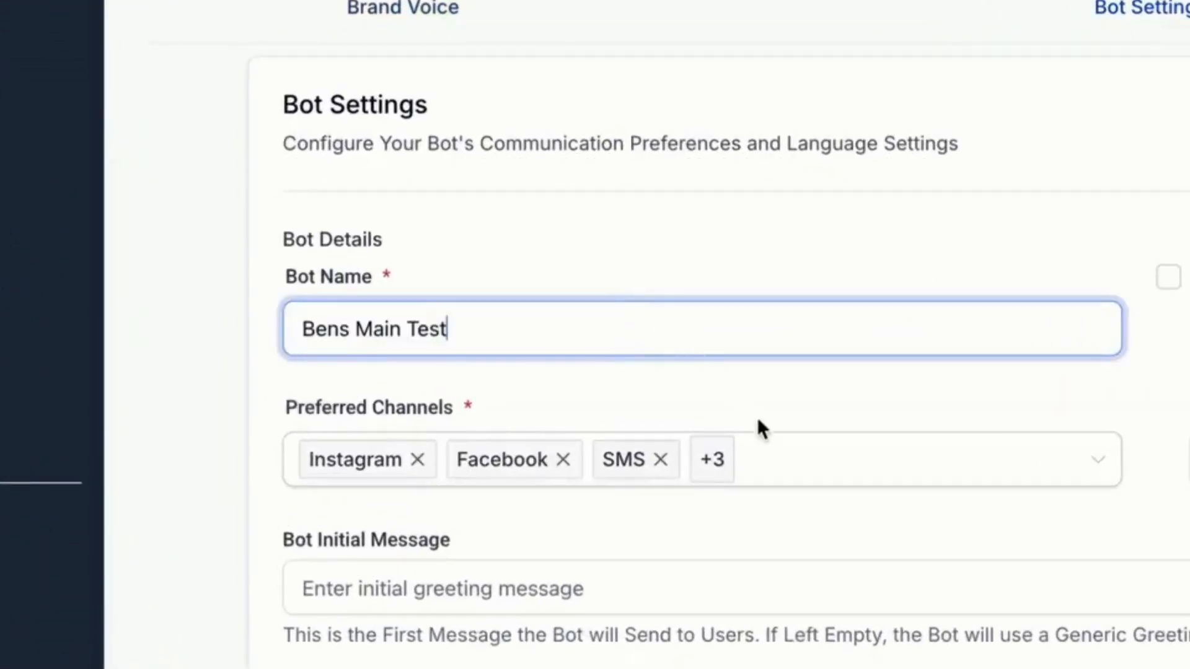
Step: Remove WhatsApp, Chat Widget, SMS, Facebook and Instagram so only Live Chat remains, and enable the wait time
{"action": "left_click", "coordinate": [791, 461]}
{"action": "left_click", "coordinate": [790, 462]}
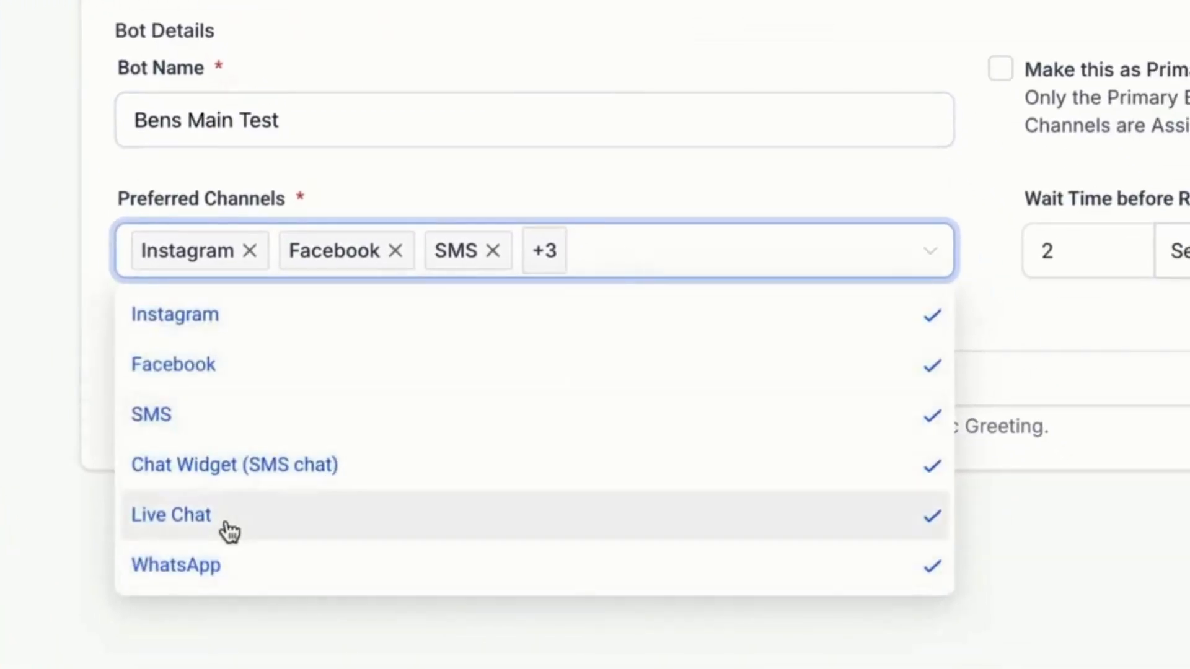
{"action": "left_click", "coordinate": [238, 583]}
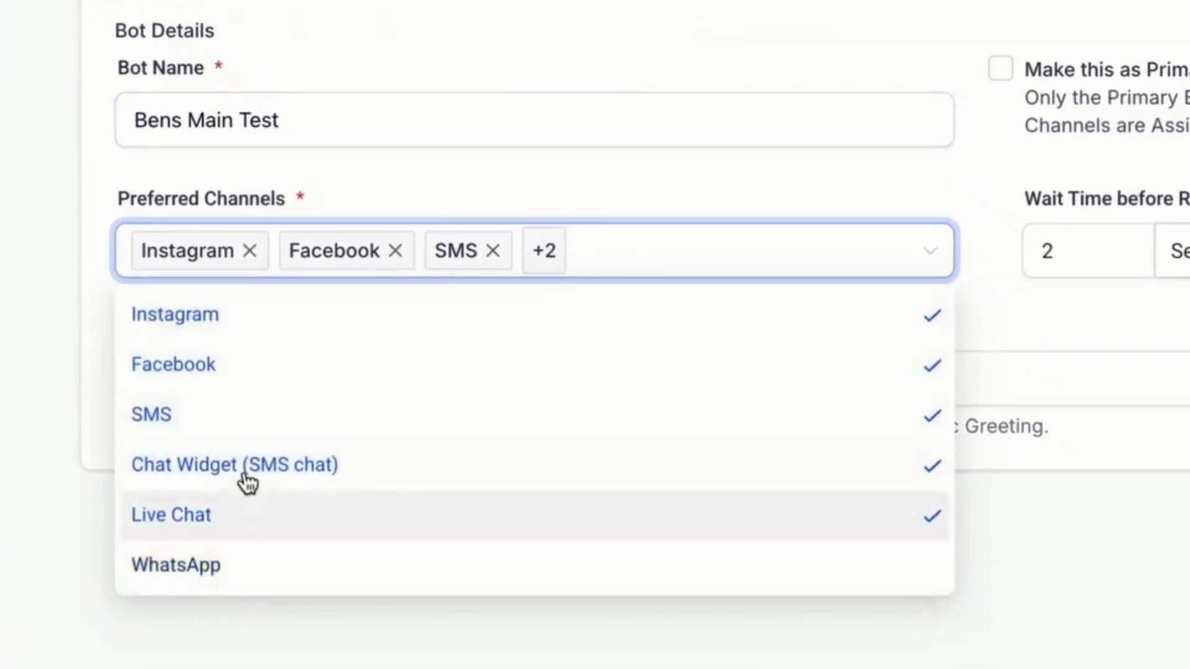
{"action": "left_click", "coordinate": [247, 481]}
{"action": "left_click", "coordinate": [328, 414]}
{"action": "left_click", "coordinate": [387, 364]}
{"action": "left_click", "coordinate": [445, 316]}
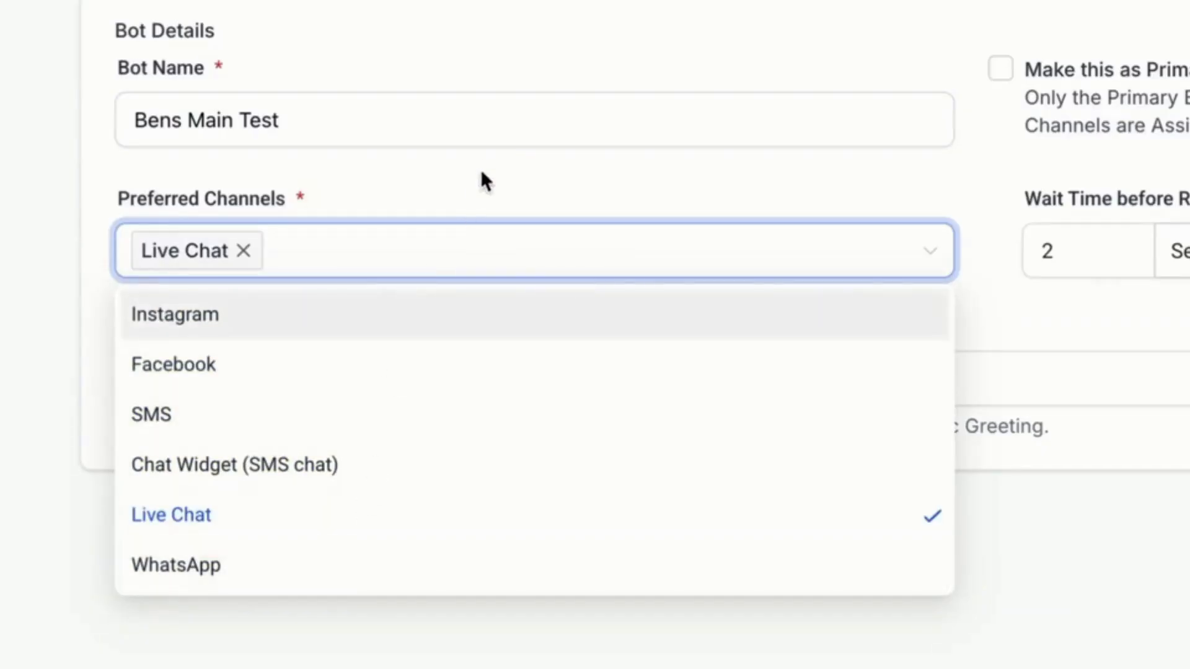
{"action": "left_click", "coordinate": [1115, 248]}
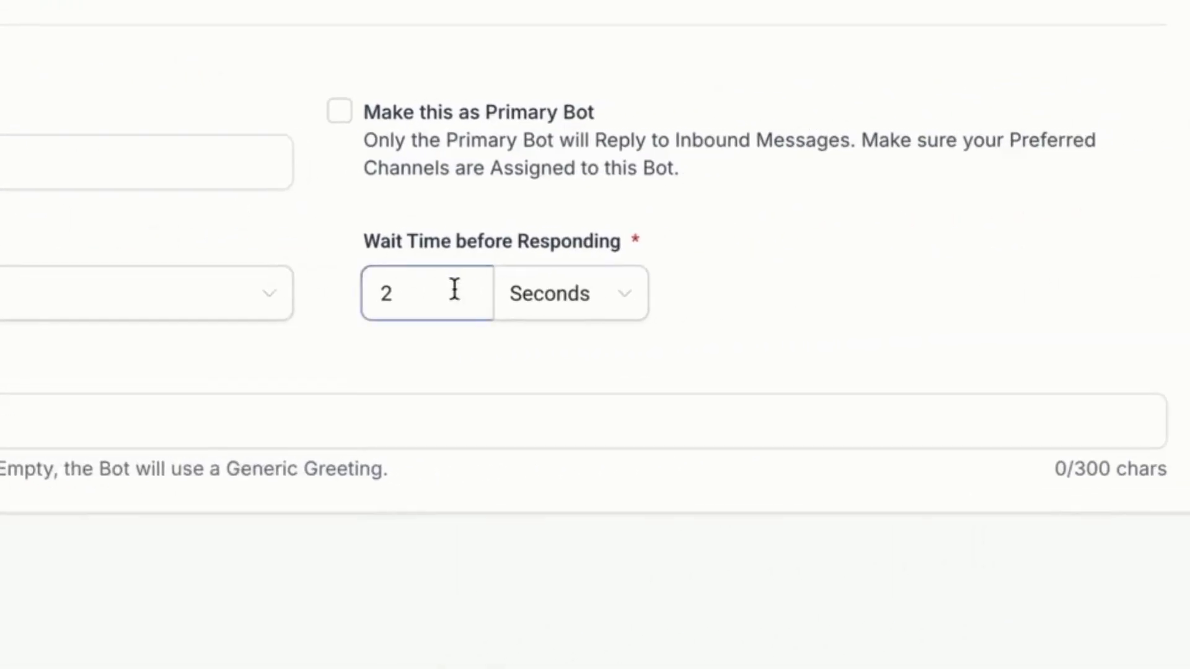
{"action": "left_click", "coordinate": [481, 305]}
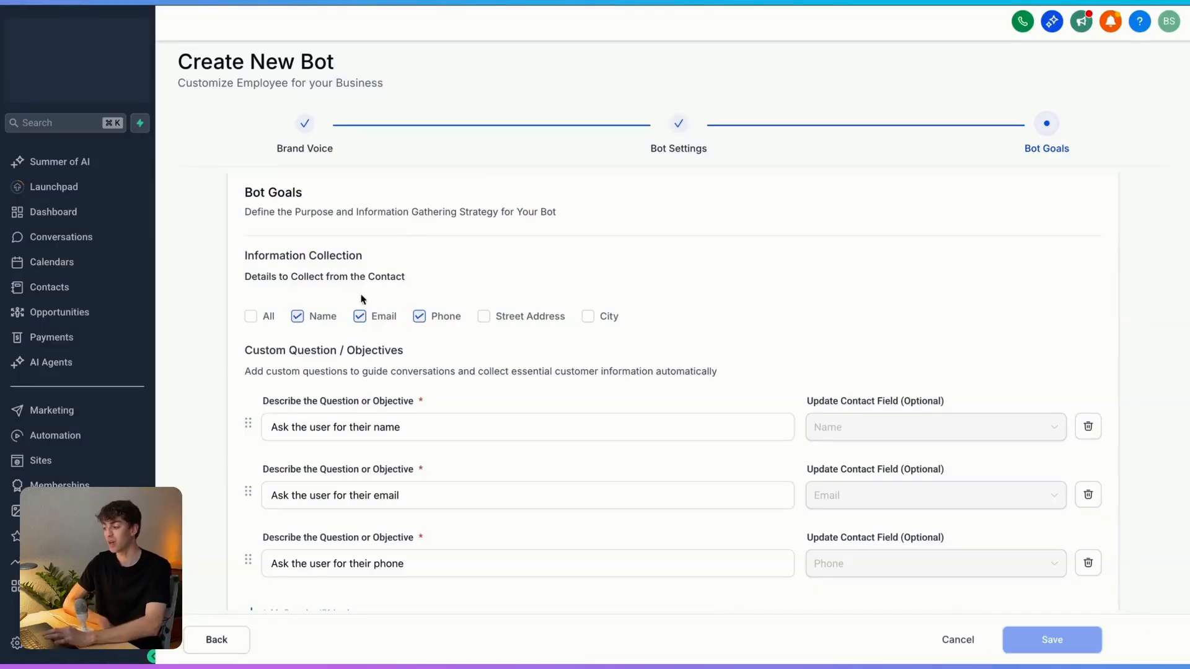
Step: Stop collecting phone numbers, choose the booking calendar, and allow cancelling and rescheduling appointments
{"action": "left_click", "coordinate": [437, 317]}
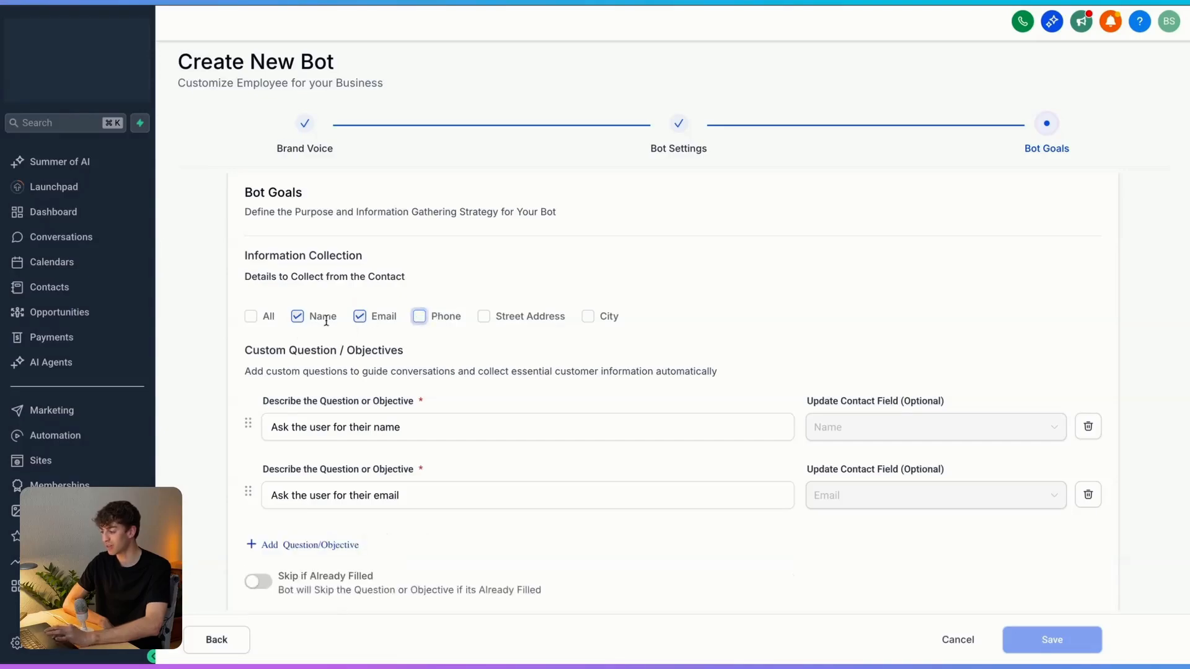
{"action": "scroll", "coordinate": [389, 333], "scroll_direction": "down", "scroll_amount": 5}
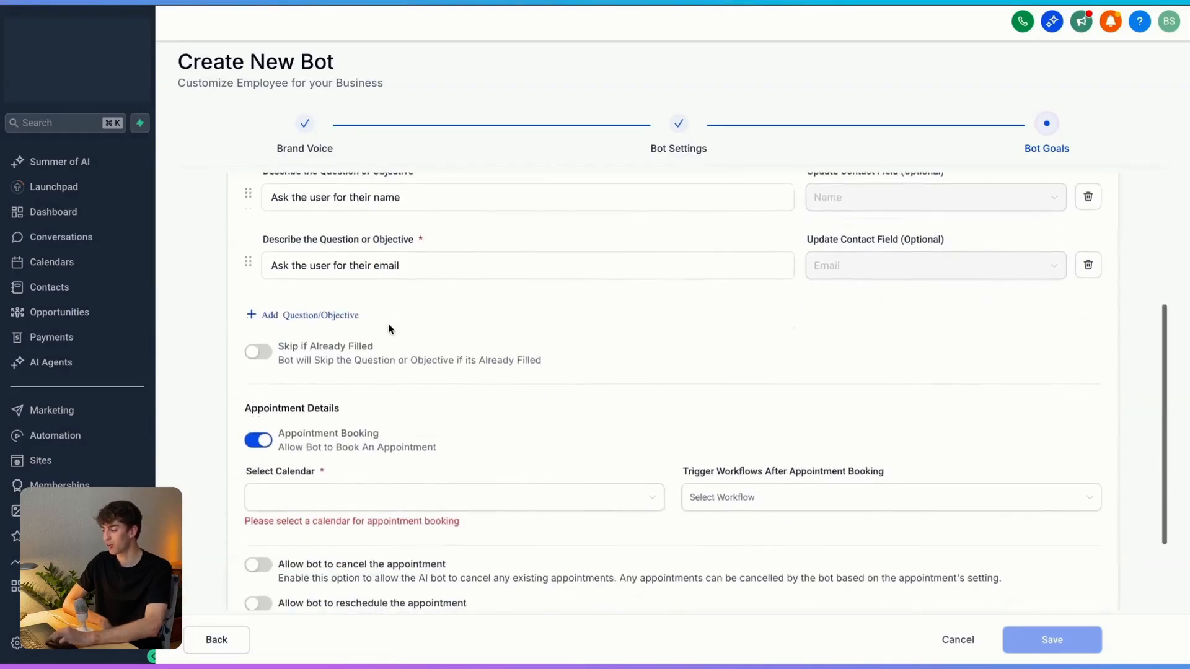
{"action": "left_click", "coordinate": [342, 465]}
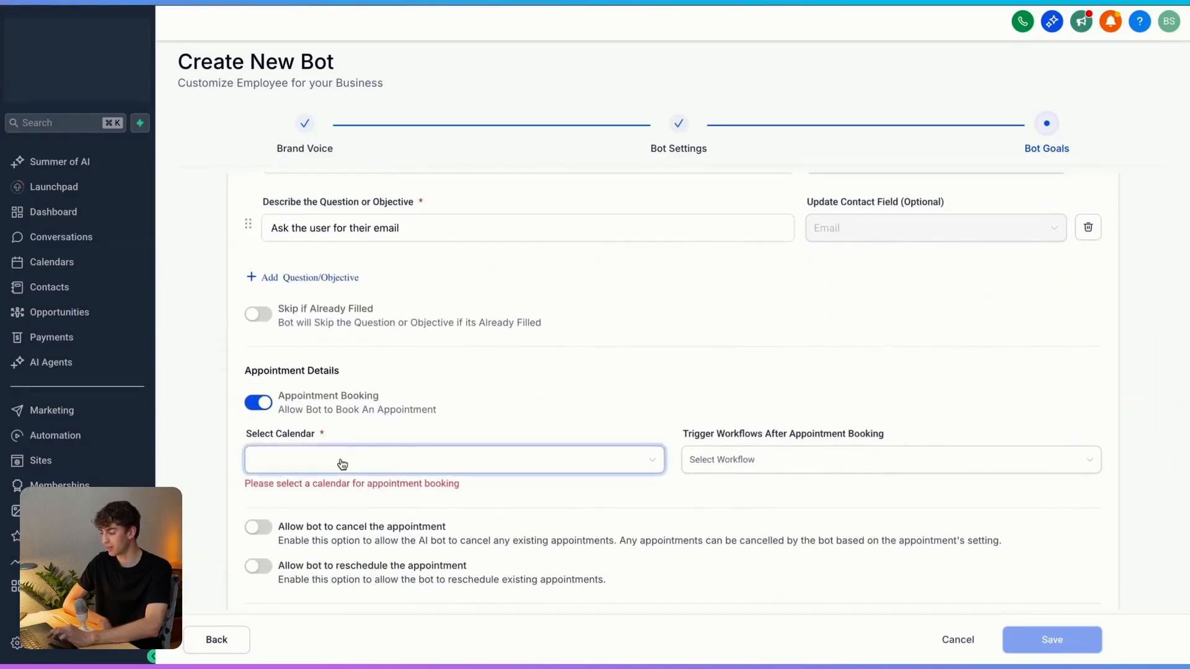
{"action": "scroll", "coordinate": [347, 471], "scroll_direction": "down", "scroll_amount": 2}
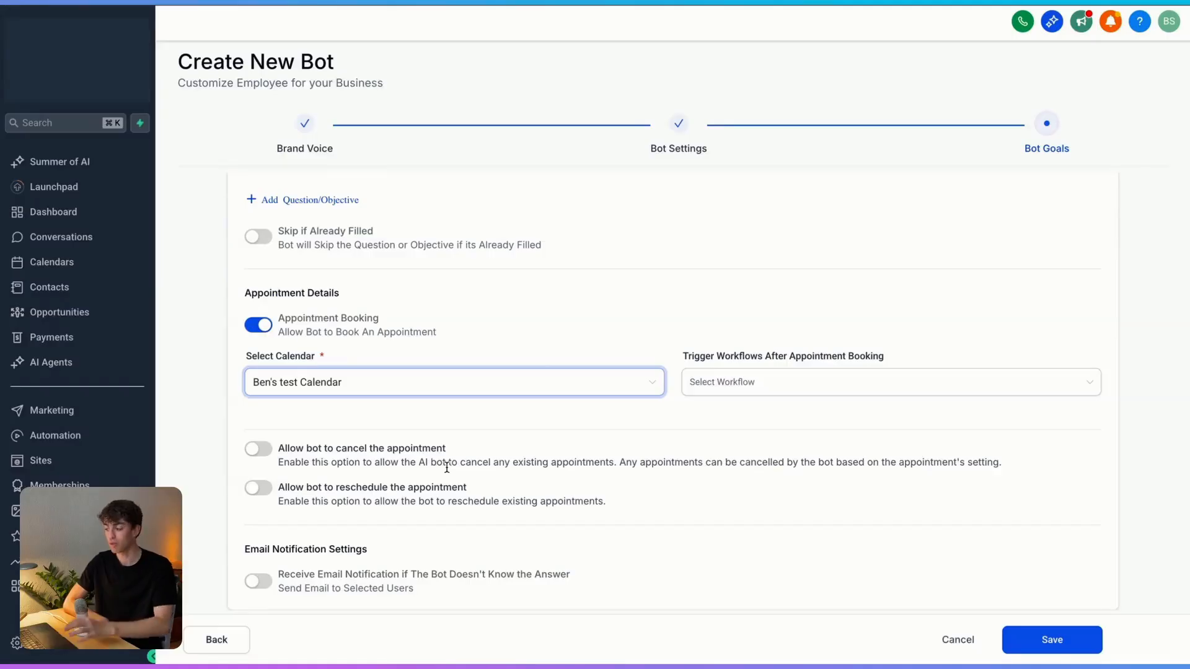
{"action": "left_click", "coordinate": [258, 450]}
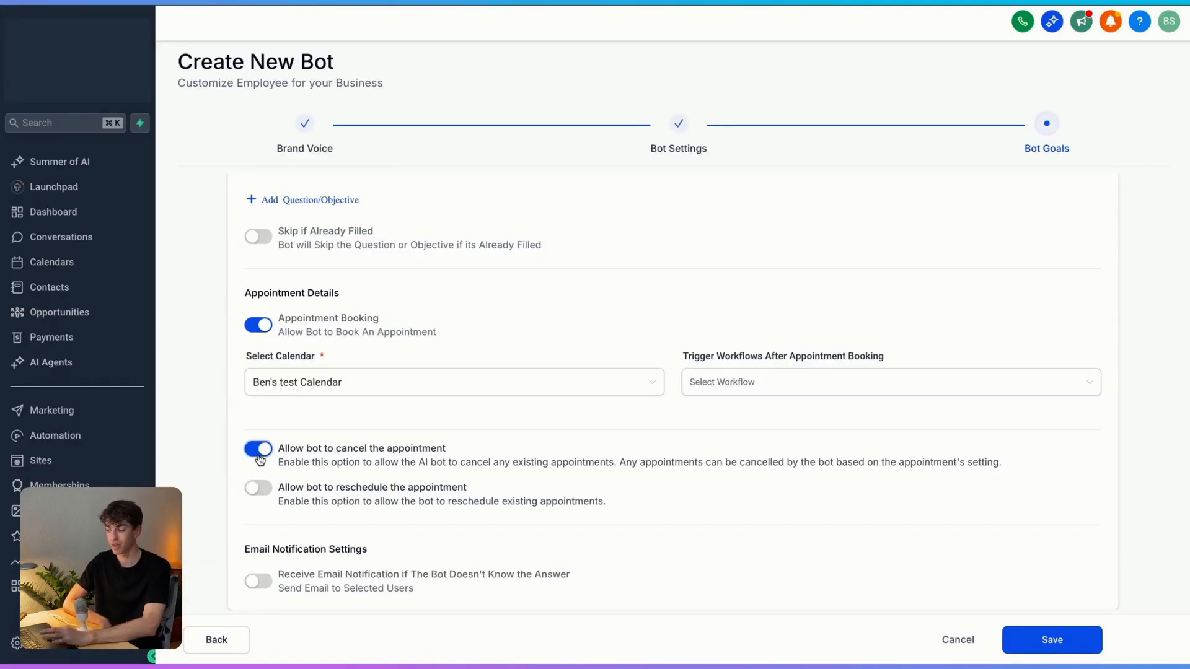
{"action": "left_click", "coordinate": [256, 491]}
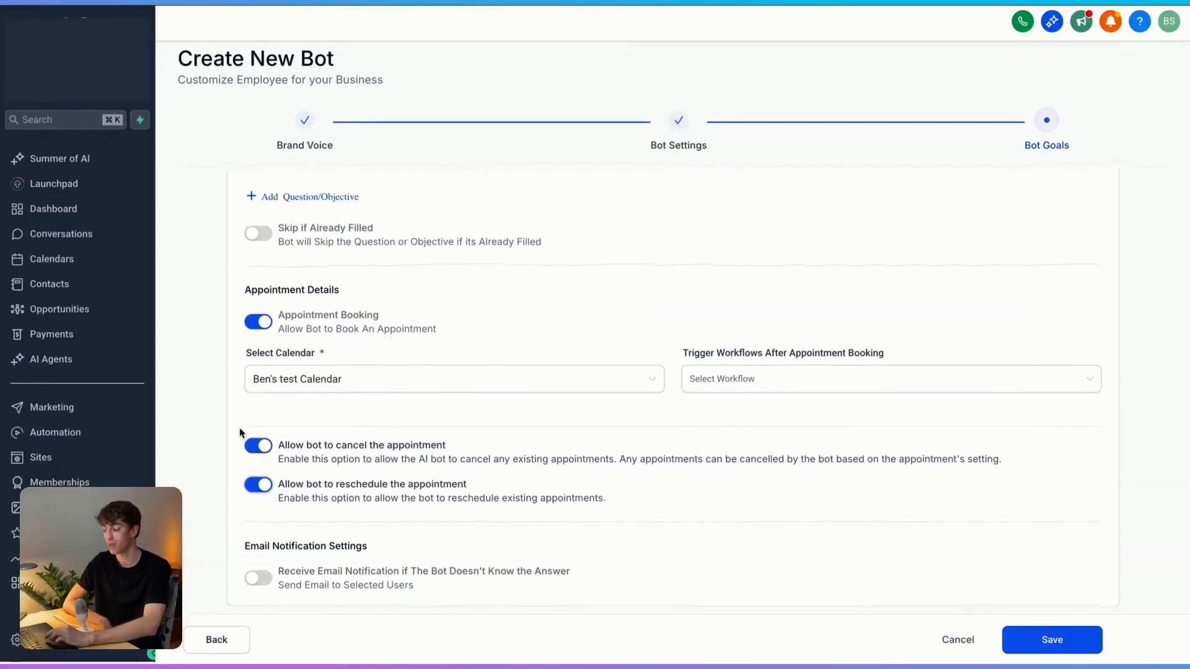
Step: Save the new bot and set its status to Auto Pilot
{"action": "left_click", "coordinate": [1050, 644]}
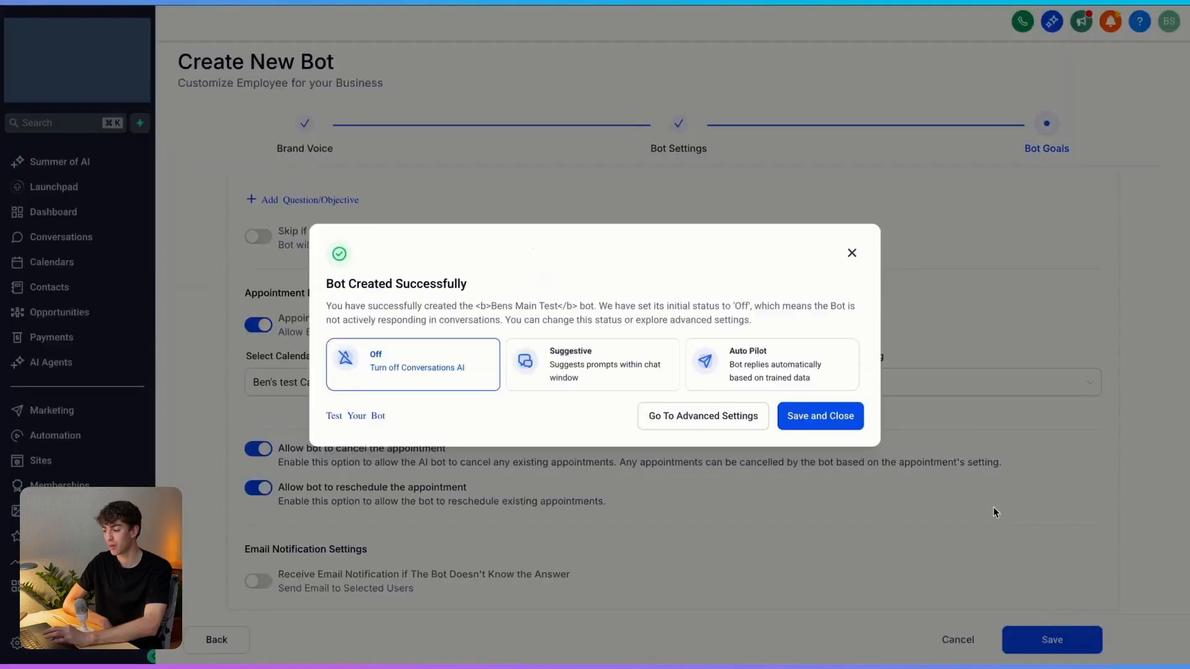
{"action": "left_click", "coordinate": [844, 363]}
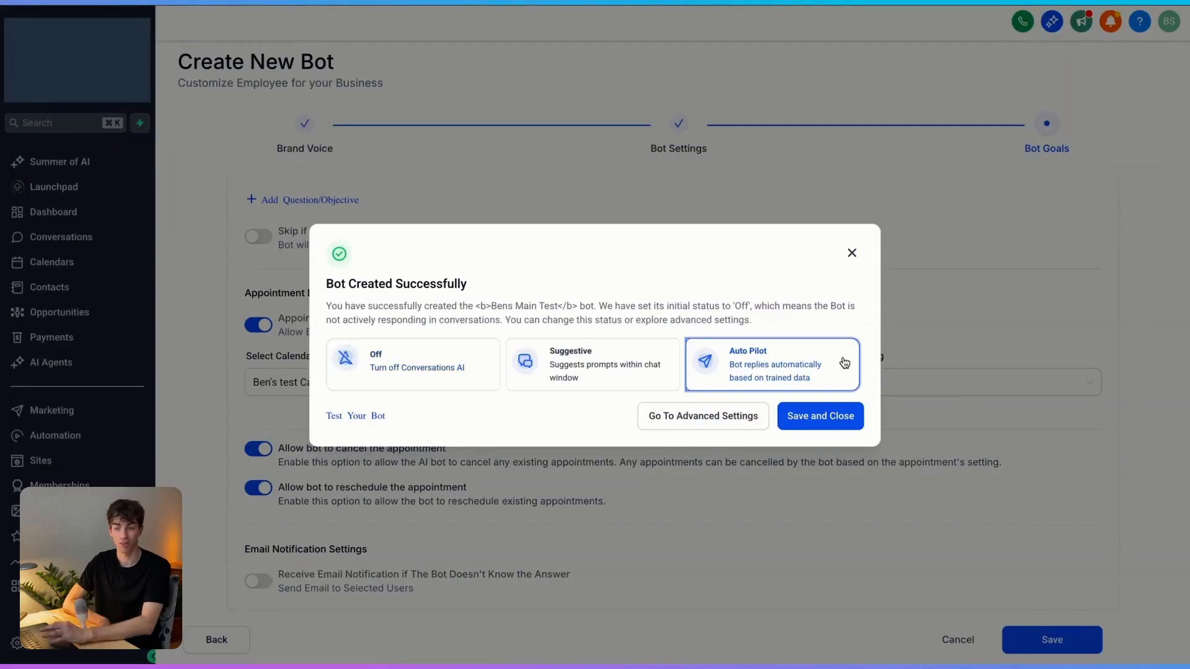
{"action": "left_click", "coordinate": [830, 422]}
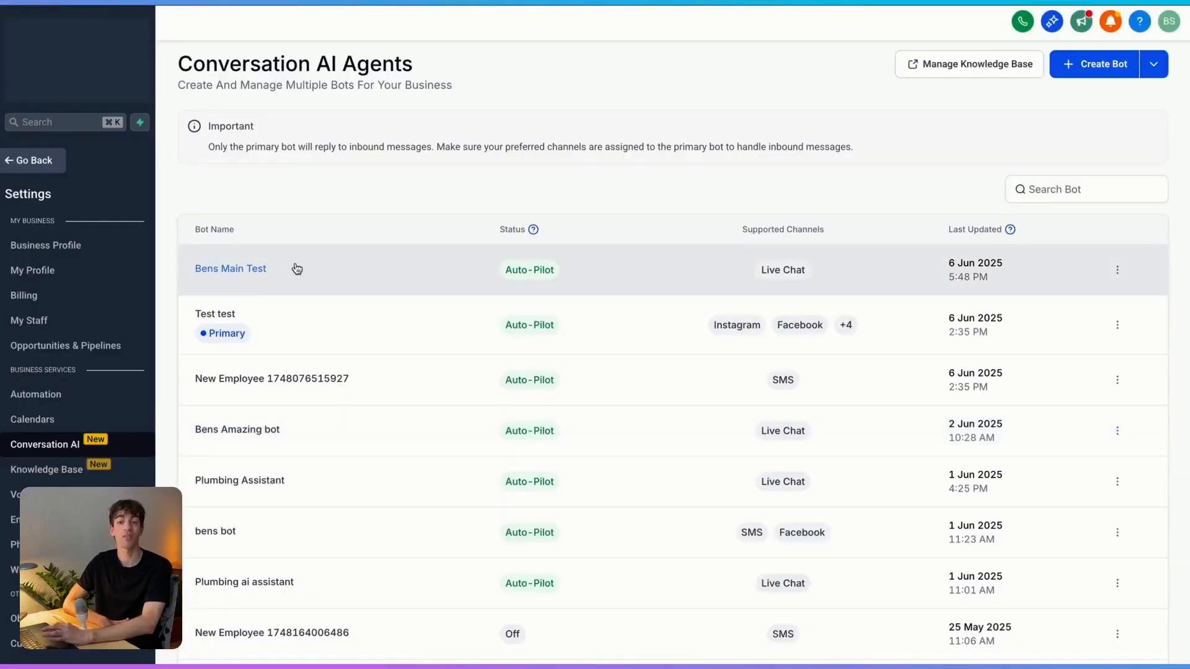
Step: Open the new test bot and go to its Bot Training page
{"action": "left_click", "coordinate": [238, 271]}
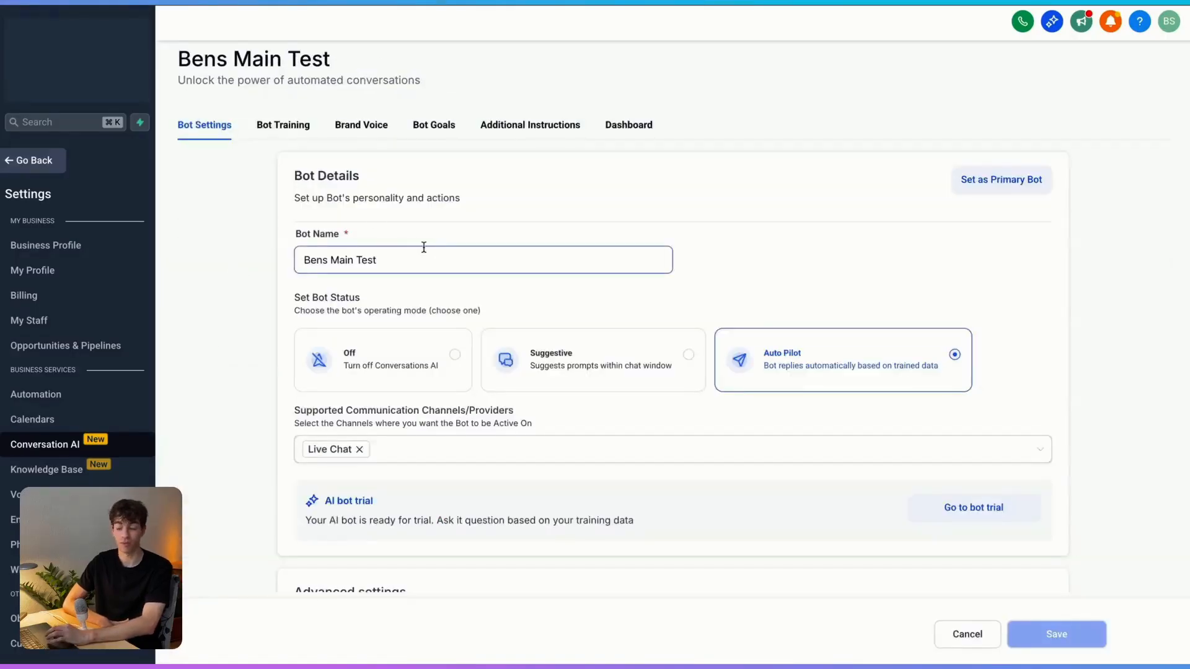
{"action": "left_click", "coordinate": [304, 124]}
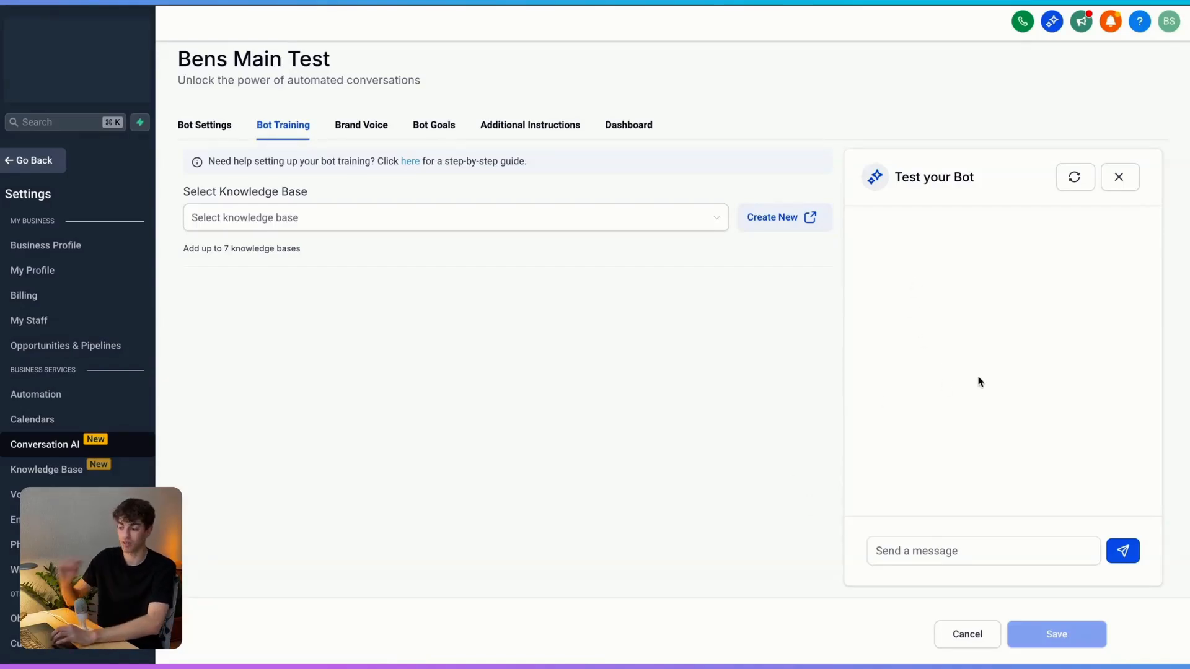
Step: Request an appointment in the test chat, supply the contact's name and e-mail, and choose 'Friday at 9'
{"action": "left_click", "coordinate": [905, 549]}
{"action": "type", "text": "Hey I would like an appointment"}
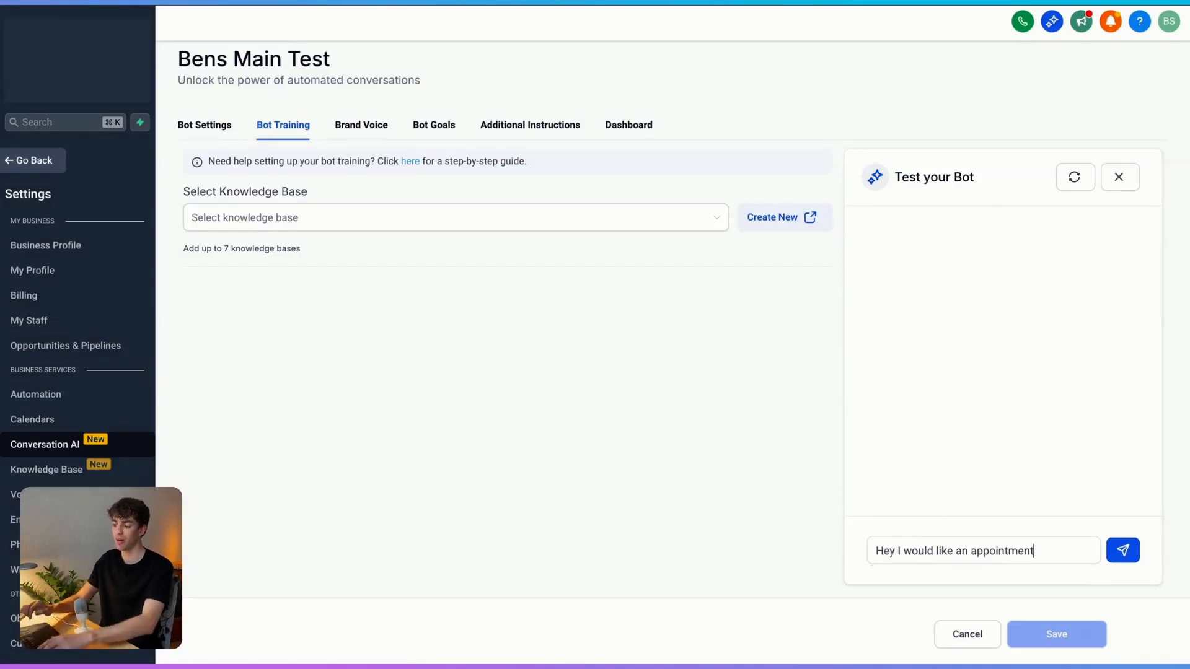
{"action": "key", "text": "Return"}
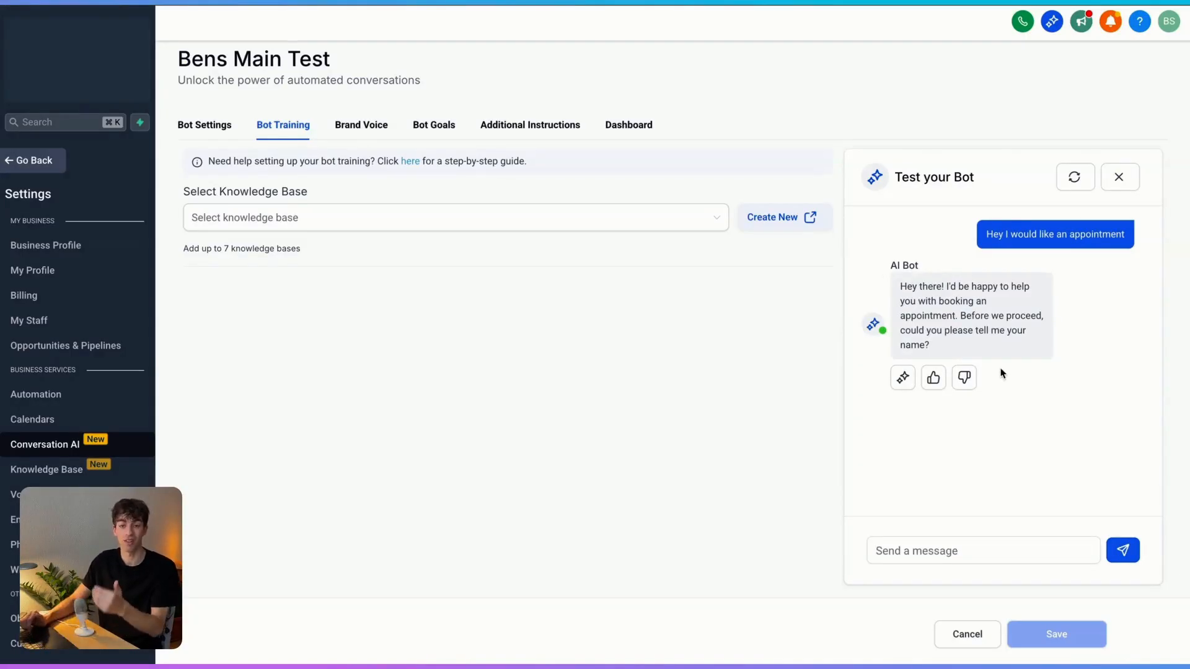
{"action": "type", "text": "Ben"}
{"action": "key", "text": "Return"}
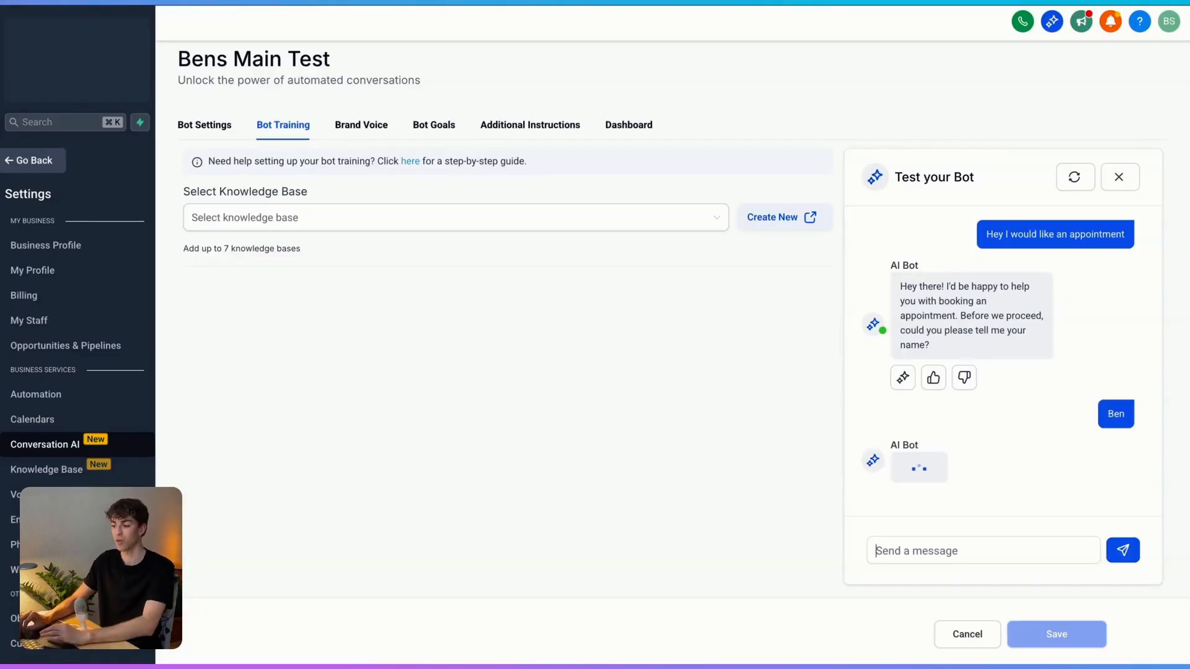
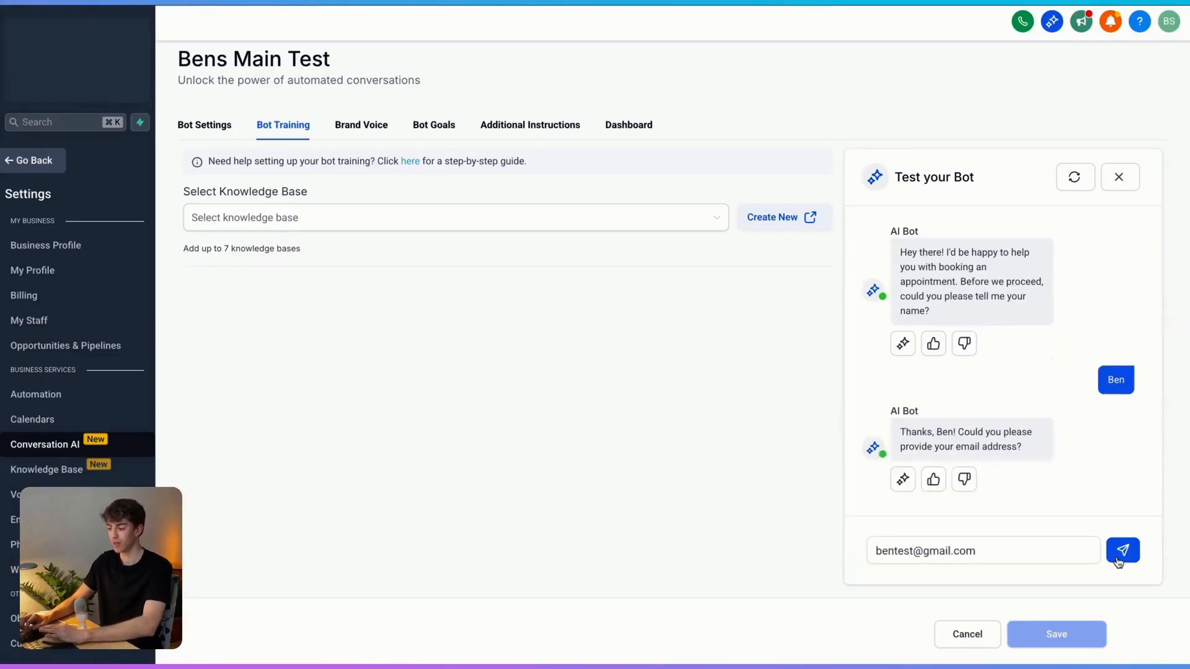
{"action": "left_click", "coordinate": [1118, 559]}
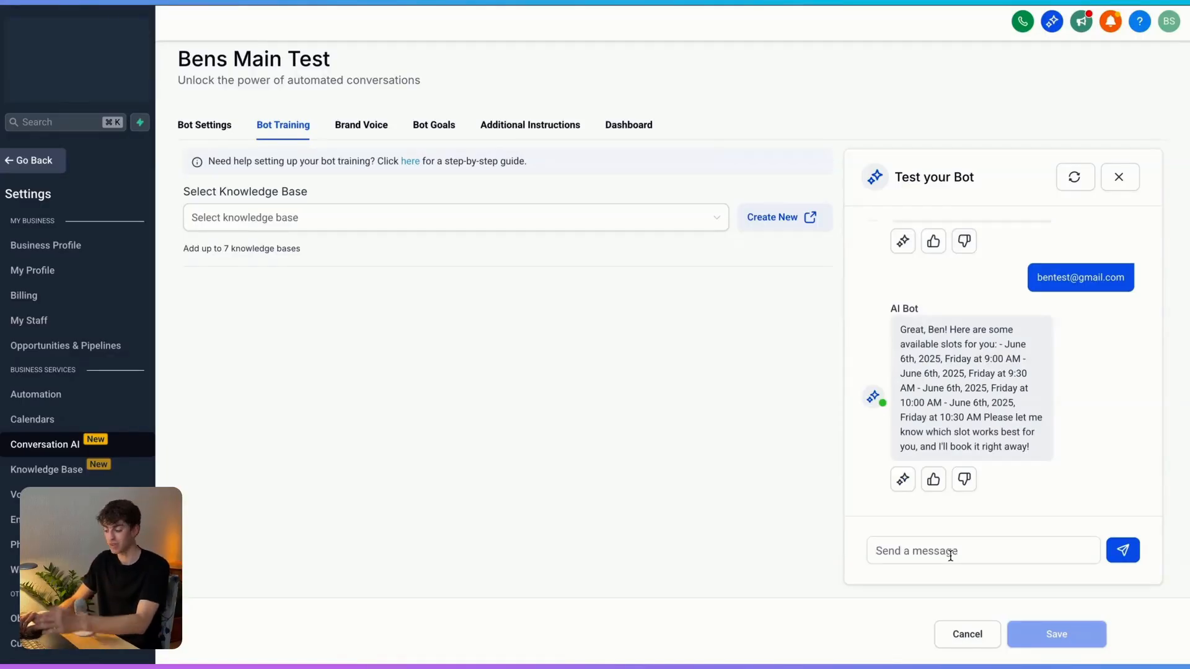
{"action": "type", "text": "Friday at 9"}
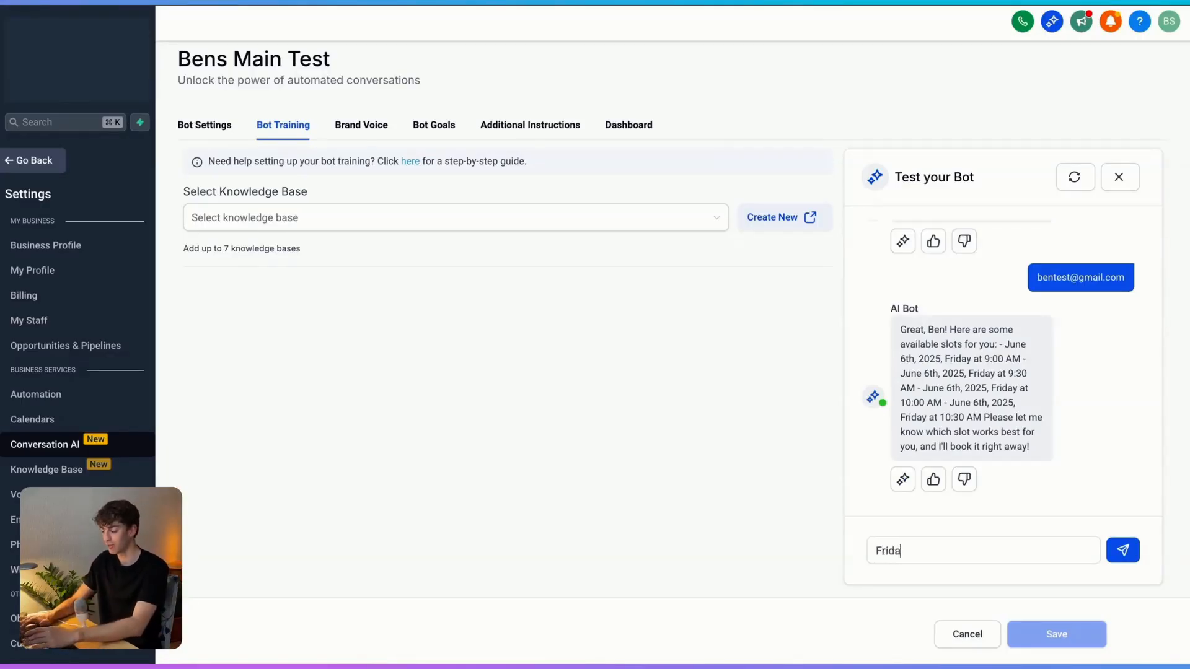
{"action": "key", "text": "Return"}
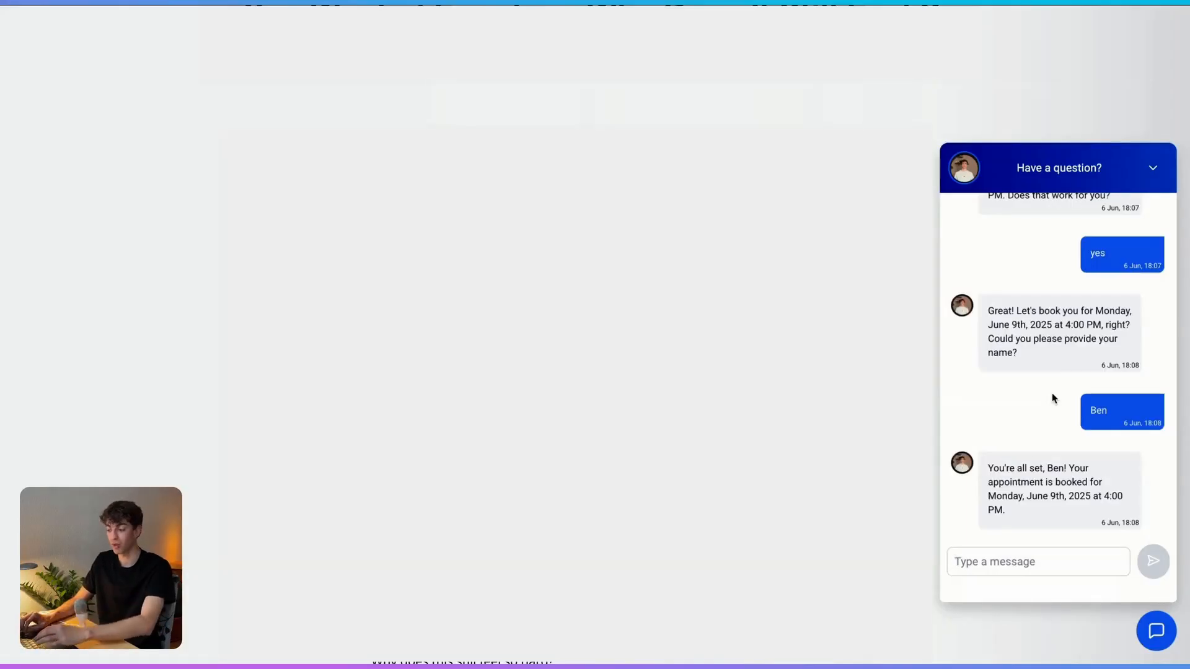
Step: Ask the bot to cancel the appointment, give 'I have something else on' as the reason, and confirm
{"action": "type", "text": "Hey I want to cancel that appointment"}
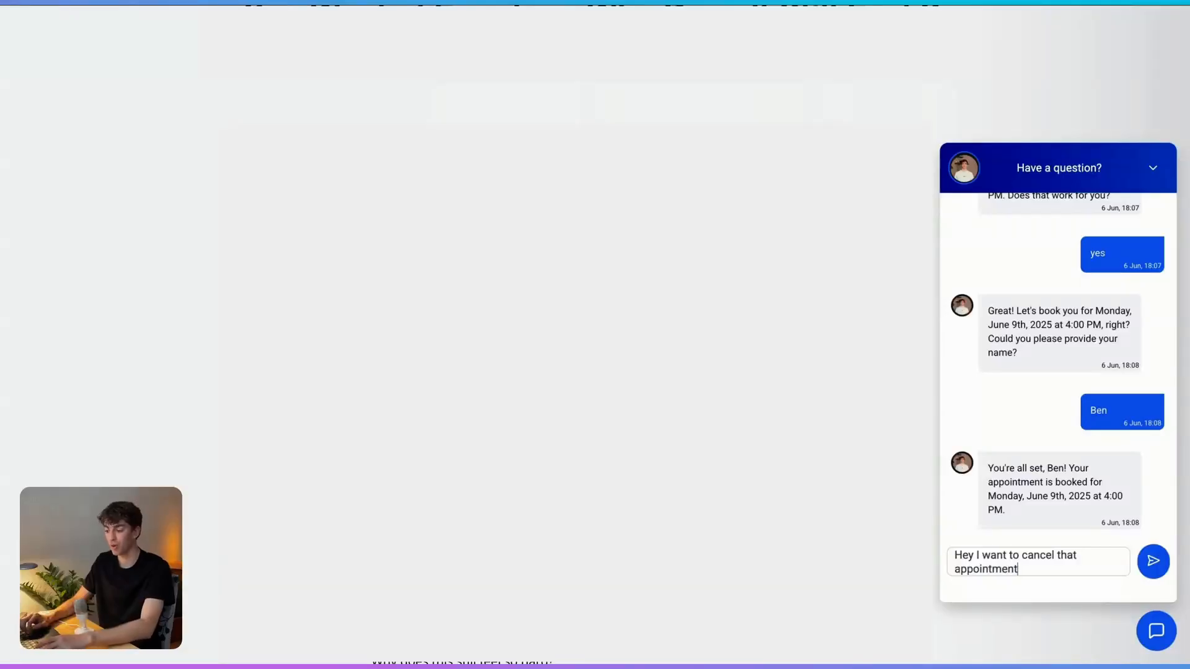
{"action": "key", "text": "Return"}
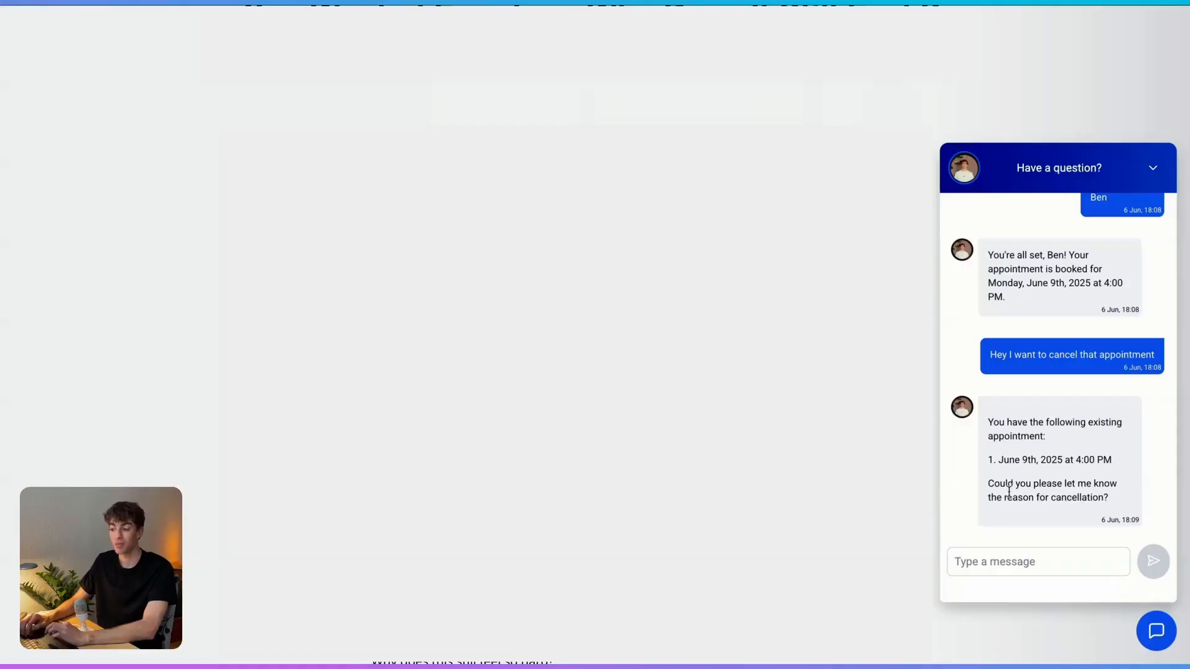
{"action": "type", "text": "I have something else on"}
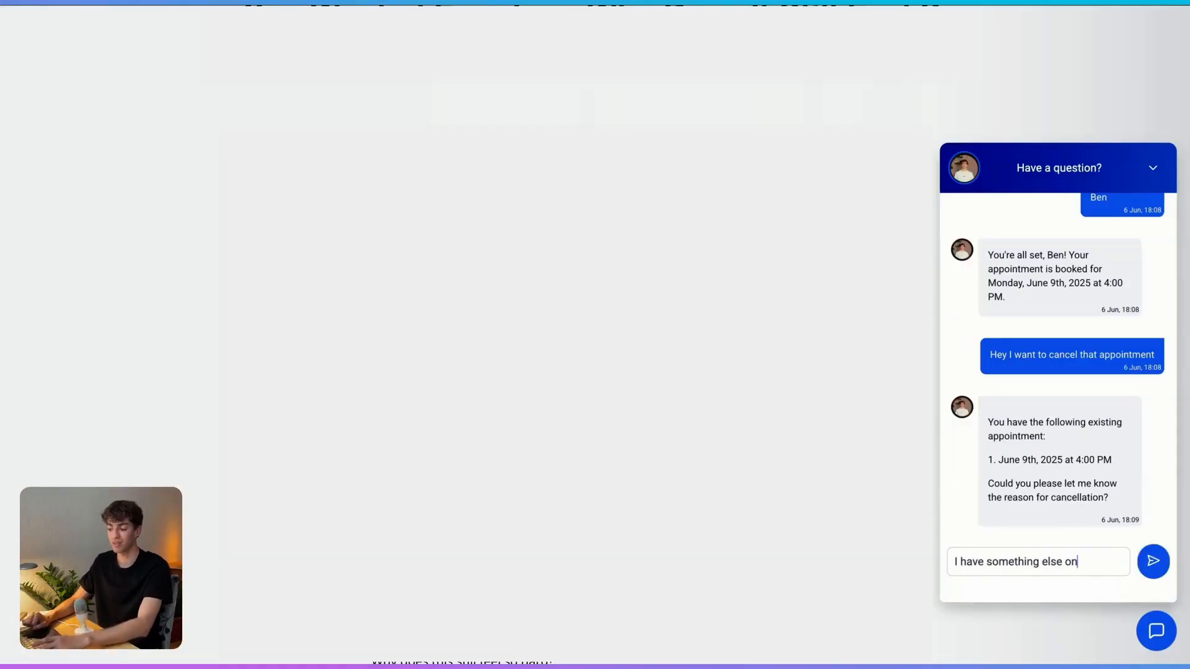
{"action": "key", "text": "Return"}
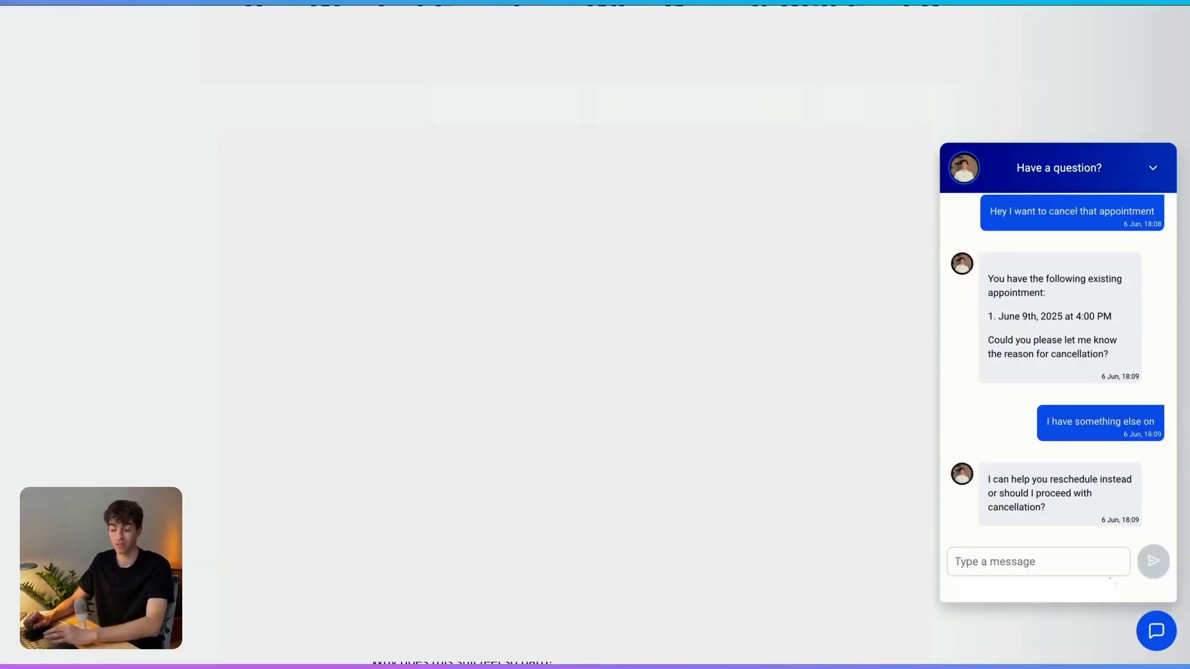
{"action": "type", "text": "yup let's cacnel"}
{"action": "key", "text": "Return"}
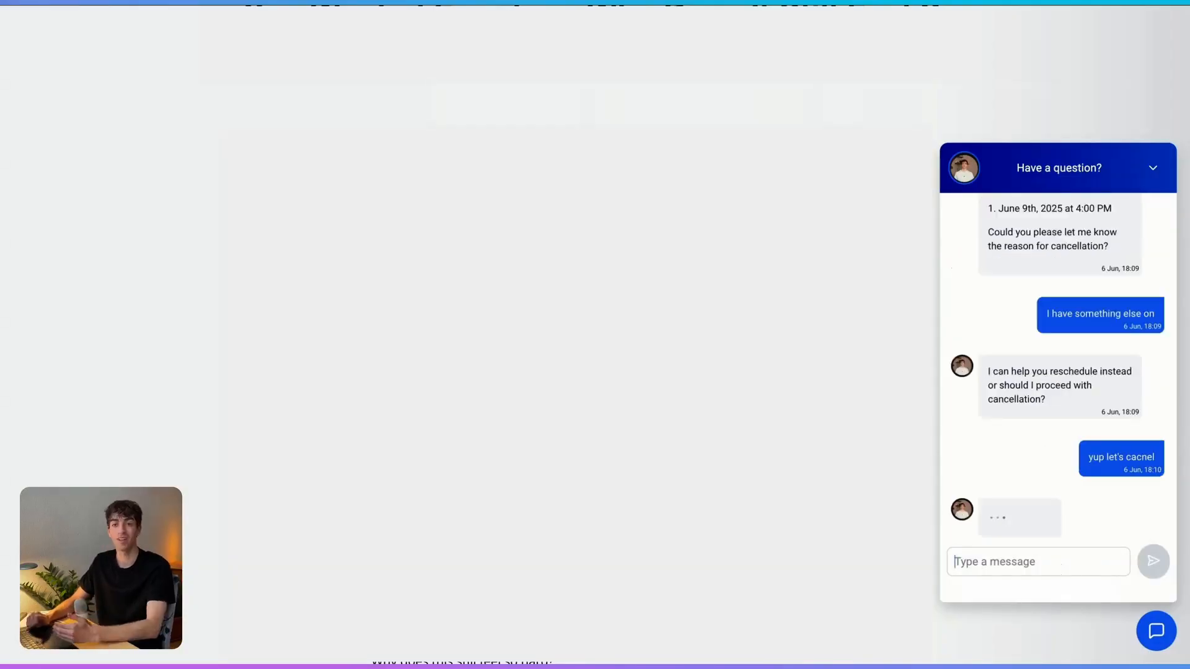